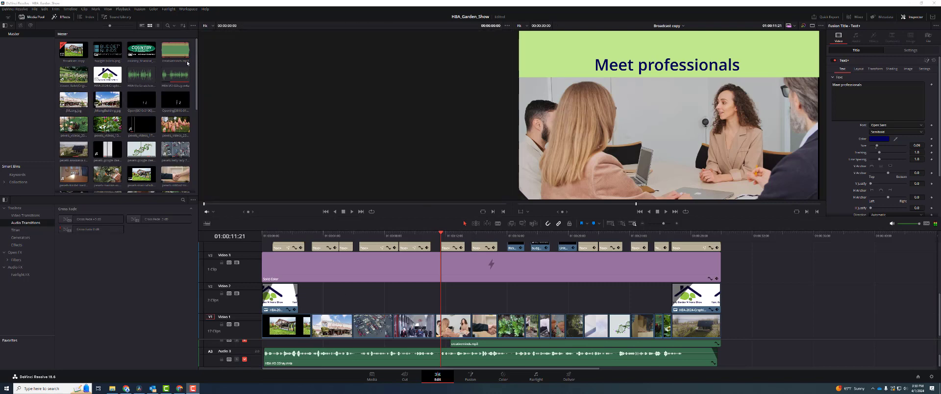
# Preview the Yard, Garden & Home Show logo and the tulip video from the media pool
pyautogui.click(175, 50)
pyautogui.click(108, 75)
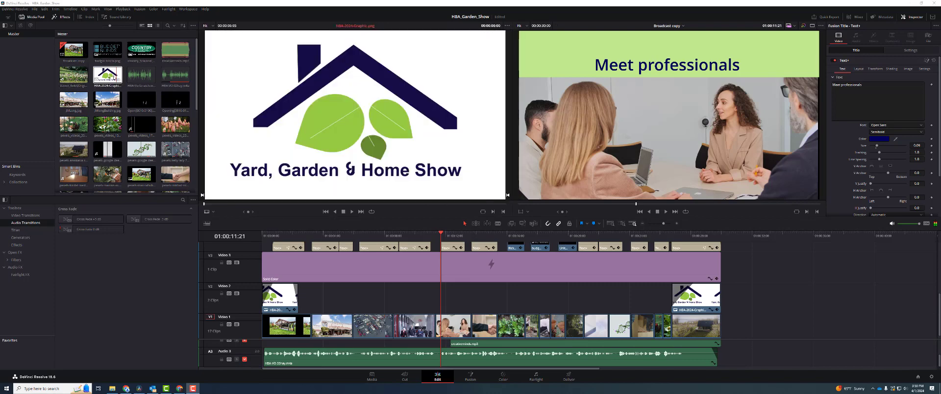
pyautogui.click(175, 125)
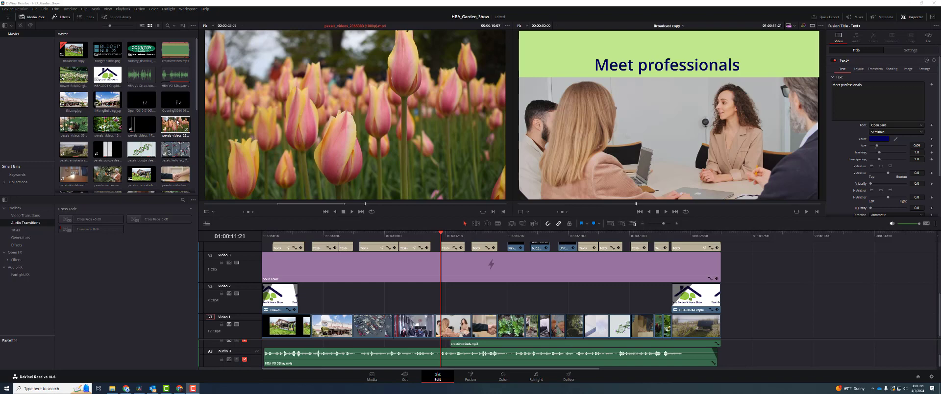
pyautogui.click(98, 313)
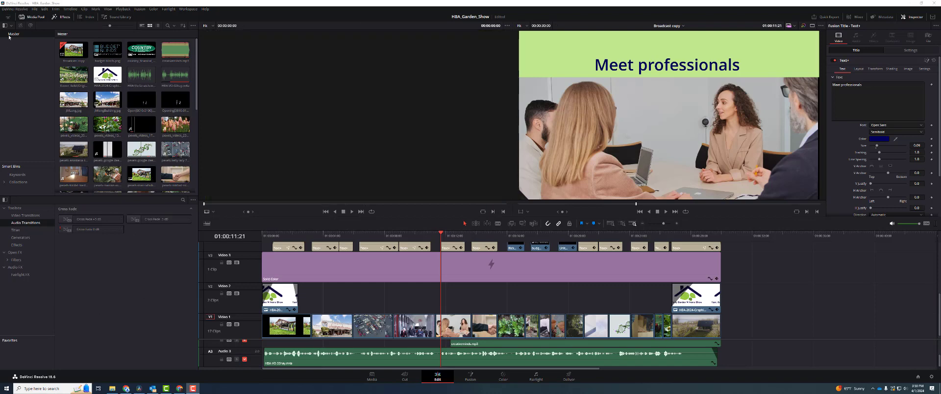
pyautogui.click(34, 9)
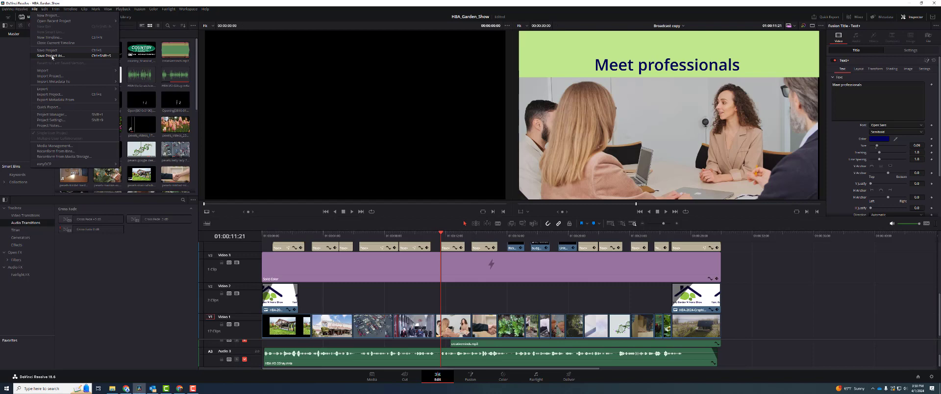
pyautogui.click(135, 320)
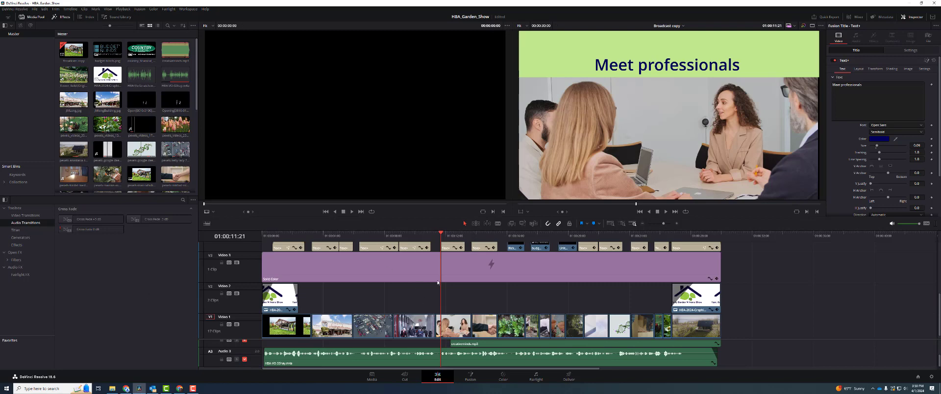
# Open the Project Manager, show the details of the Local Database library and open its file location
pyautogui.click(917, 378)
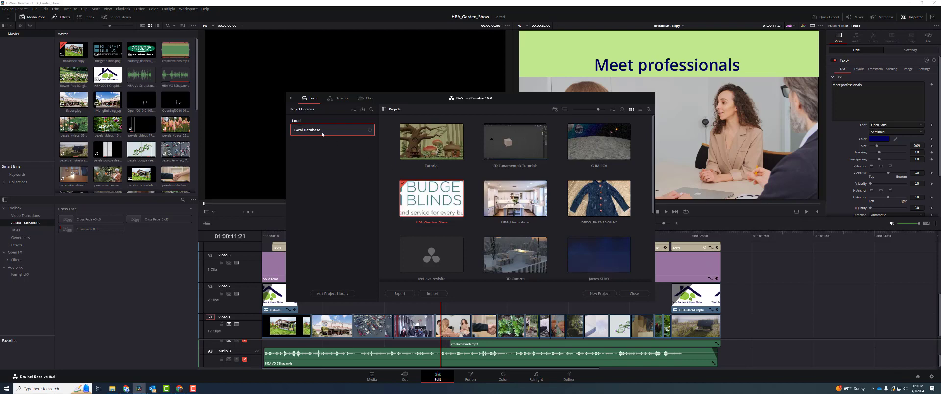
pyautogui.click(384, 109)
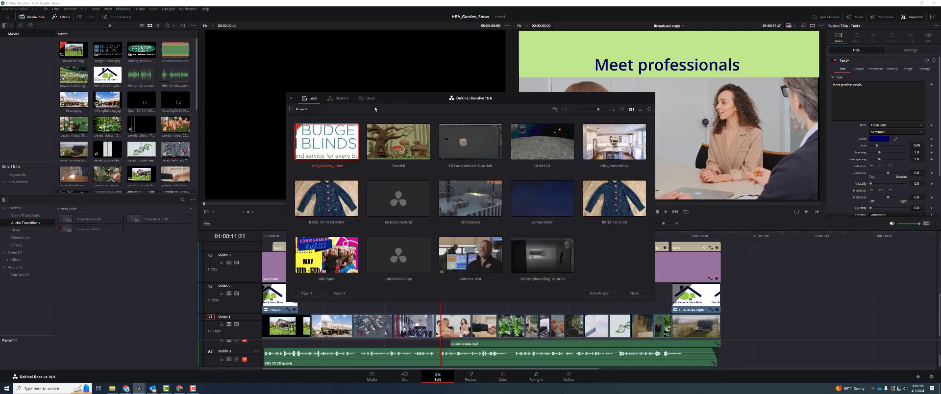
pyautogui.click(292, 110)
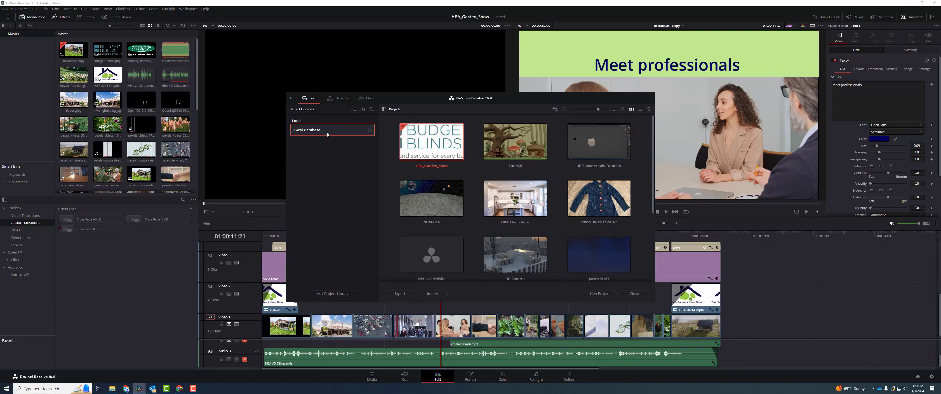
pyautogui.click(370, 131)
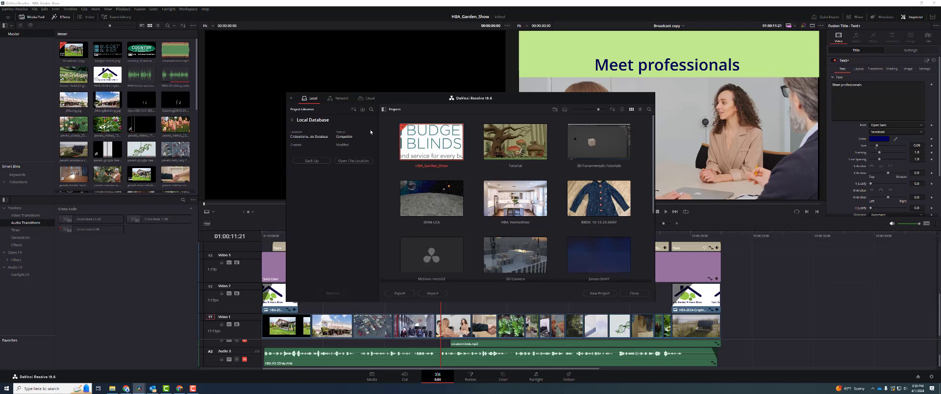
pyautogui.click(352, 161)
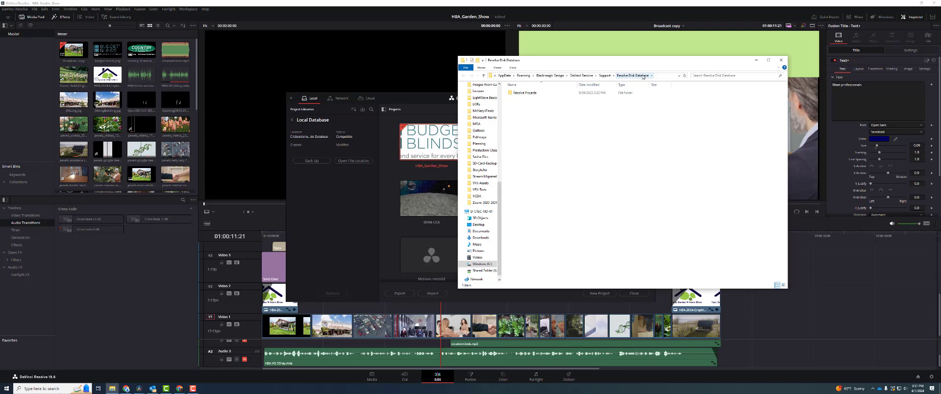
# Browse through Resolve Projects, Users and guest to the Projects folder
pyautogui.doubleClick(522, 92)
pyautogui.click(518, 99)
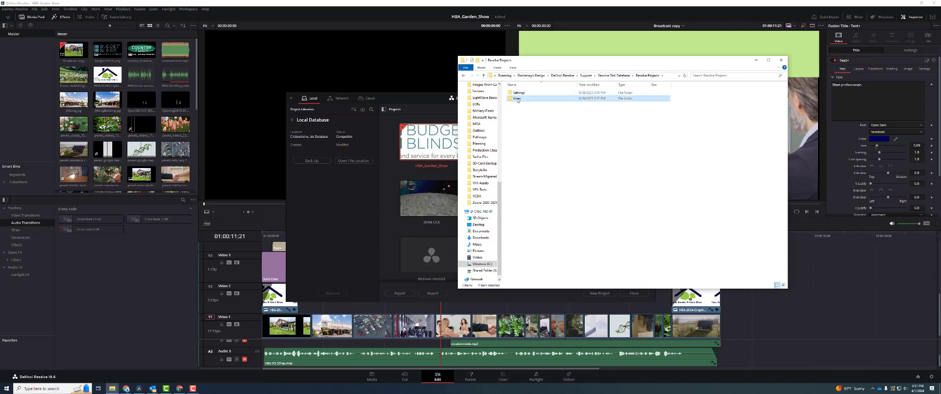
pyautogui.doubleClick(517, 99)
pyautogui.doubleClick(517, 93)
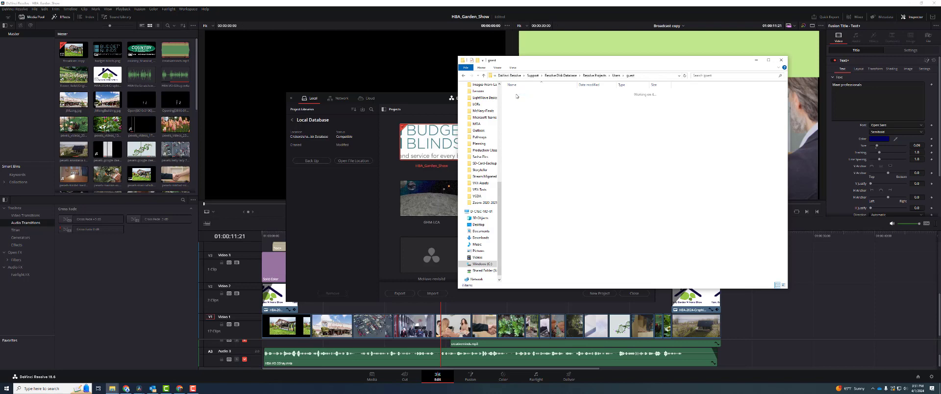
pyautogui.click(517, 104)
pyautogui.doubleClick(518, 104)
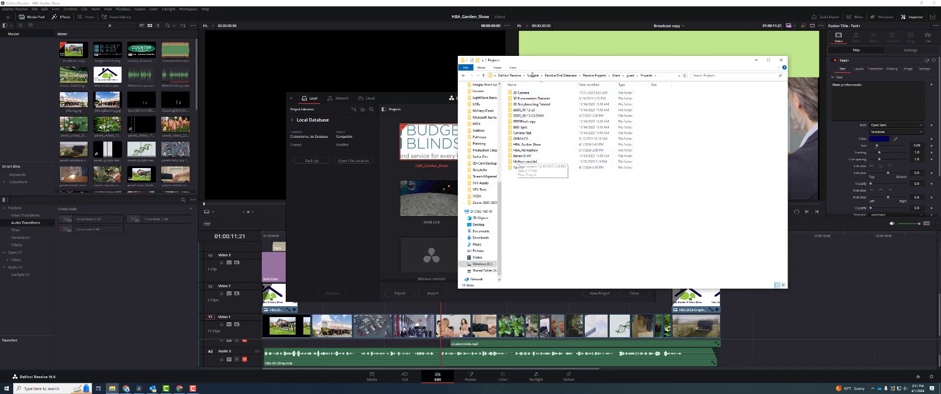
# Open the HBA_Garden_Show project folder and examine its Batch Renders subfolder and Project database file
pyautogui.moveTo(575, 63)
pyautogui.mouseDown()
pyautogui.moveTo(721, 63)
pyautogui.moveTo(639, 65)
pyautogui.moveTo(538, 49)
pyautogui.moveTo(589, 69)
pyautogui.moveTo(574, 70)
pyautogui.mouseUp()
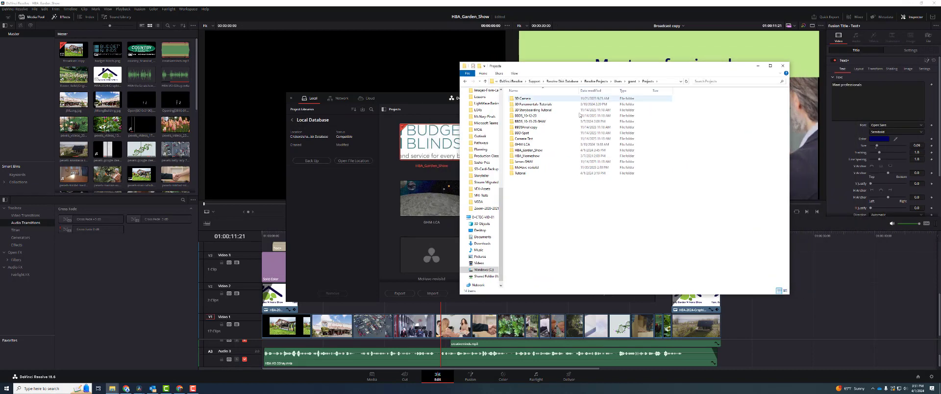
pyautogui.click(521, 151)
pyautogui.doubleClick(522, 151)
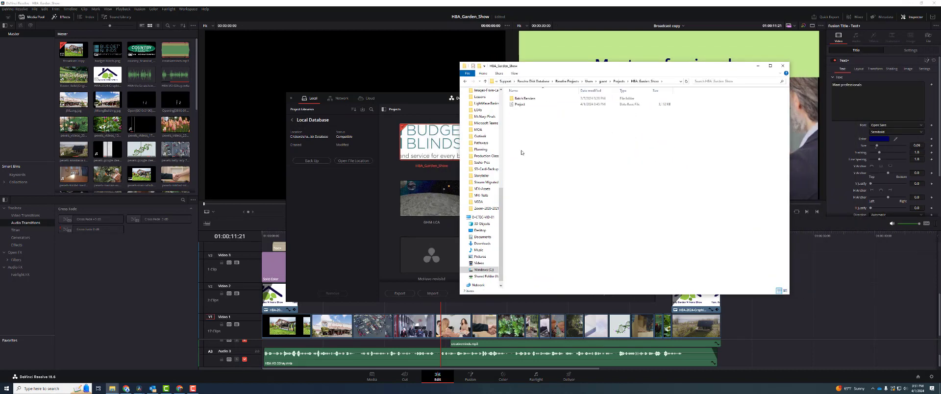
pyautogui.doubleClick(522, 99)
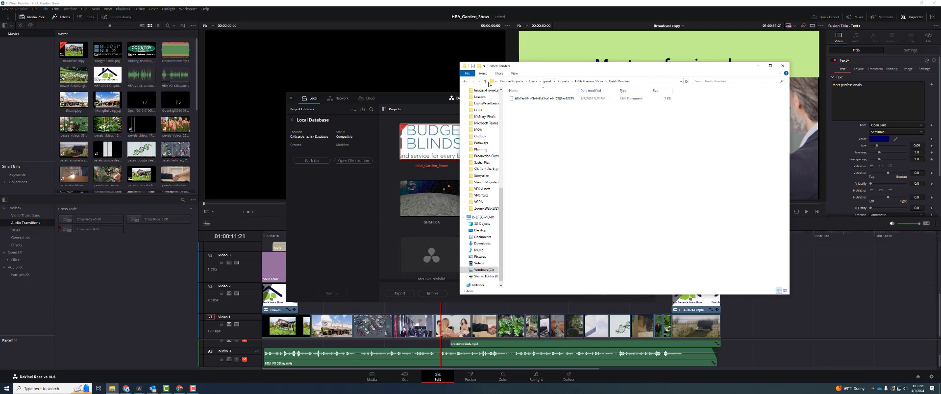
pyautogui.click(484, 81)
pyautogui.click(522, 106)
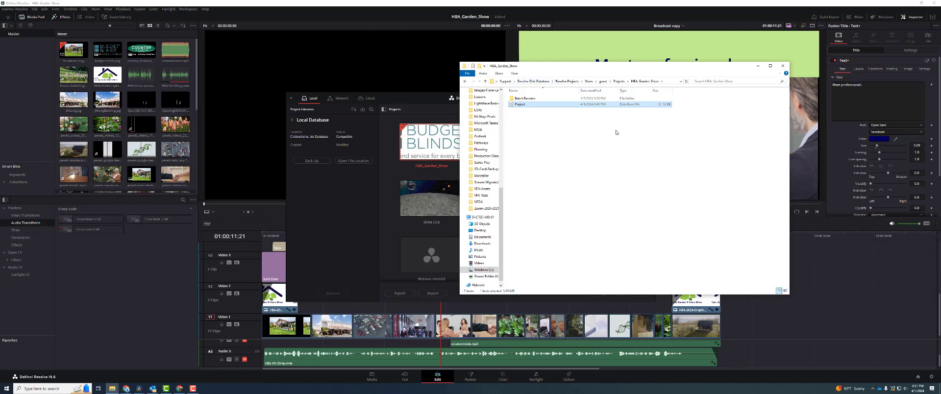
# Go back up to the Projects folder, and close the file browser and the Project Manager
pyautogui.click(485, 81)
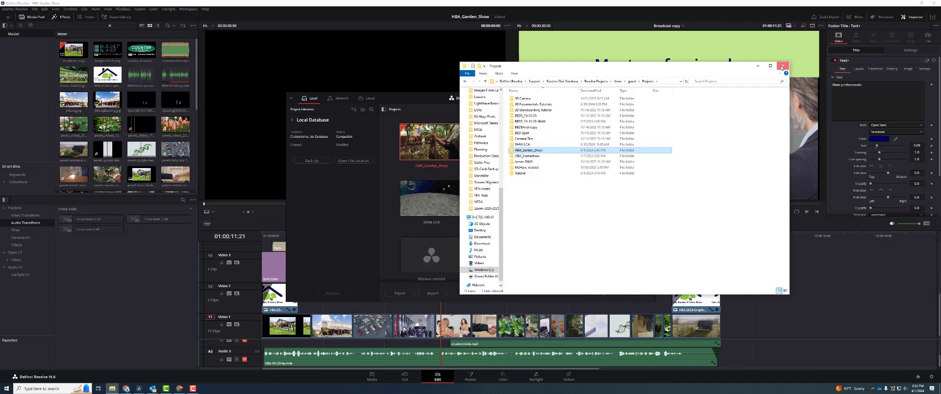
pyautogui.click(782, 66)
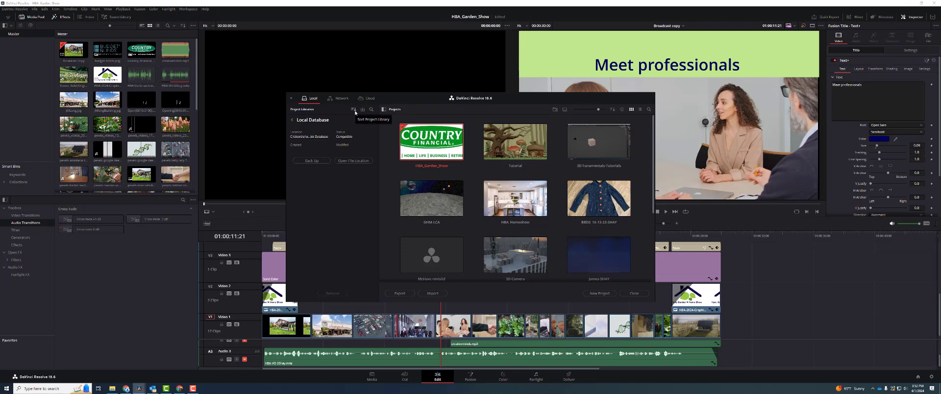
pyautogui.click(290, 99)
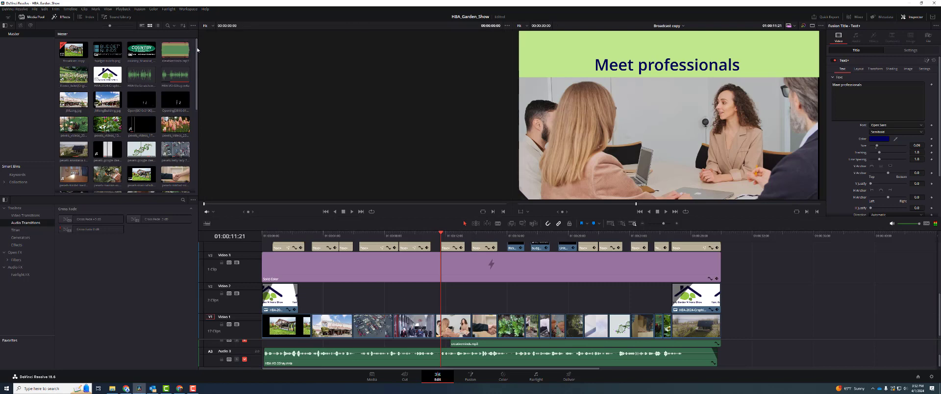
# Switch to the Media page and examine the source files in the HBA-YandG-2024 folder inside WIP
pyautogui.moveTo(196, 49)
pyautogui.mouseDown()
pyautogui.moveTo(201, 141)
pyautogui.moveTo(202, 38)
pyautogui.mouseUp()
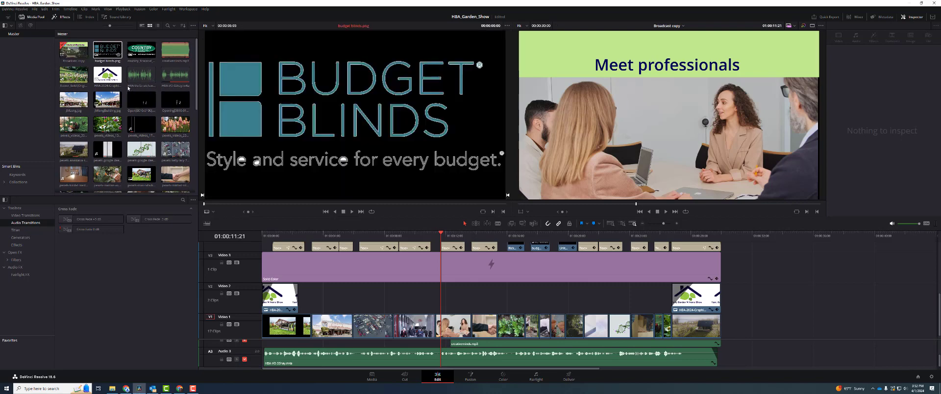
pyautogui.click(371, 377)
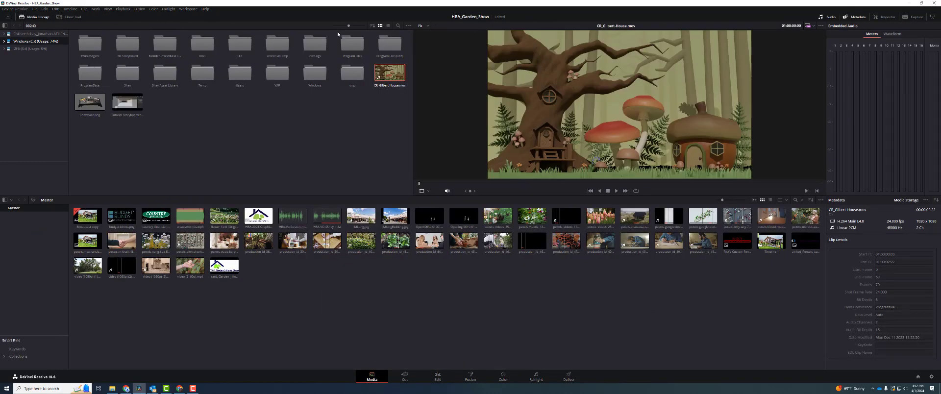
pyautogui.doubleClick(277, 74)
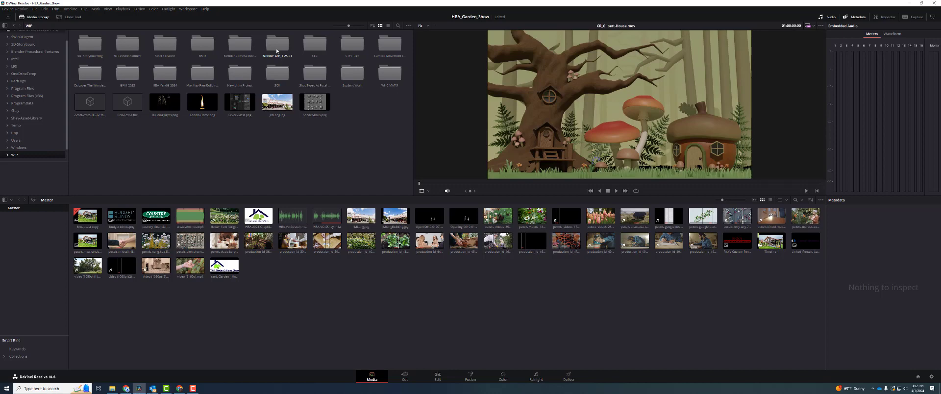
pyautogui.doubleClick(171, 74)
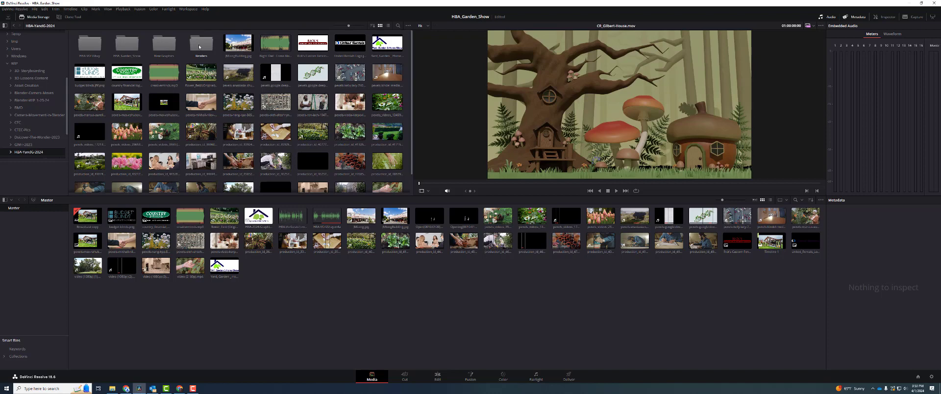
pyautogui.scroll(-1, 274, 76)
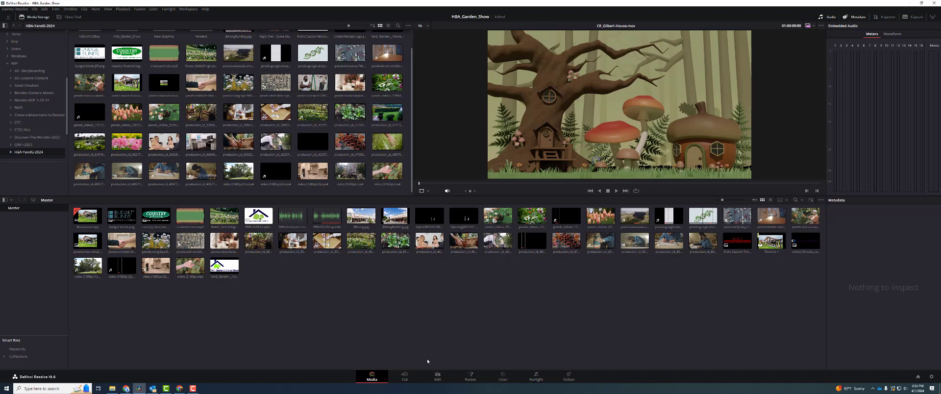
# Return to the Edit page and open Media Management for the entire project
pyautogui.click(442, 375)
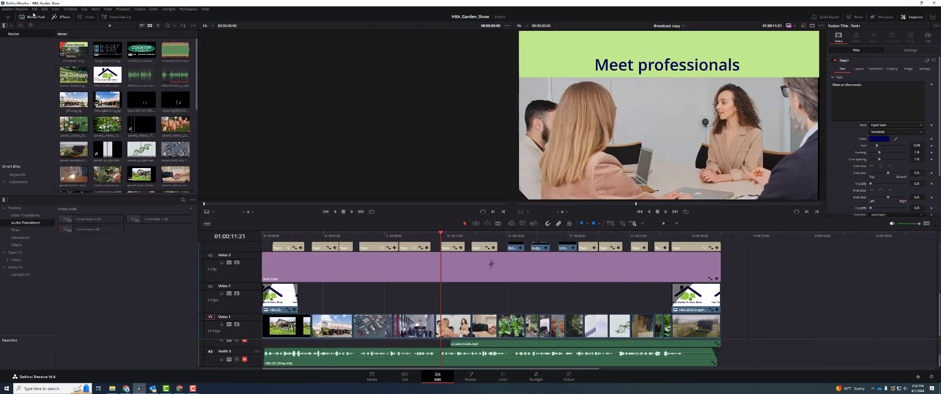
pyautogui.click(35, 9)
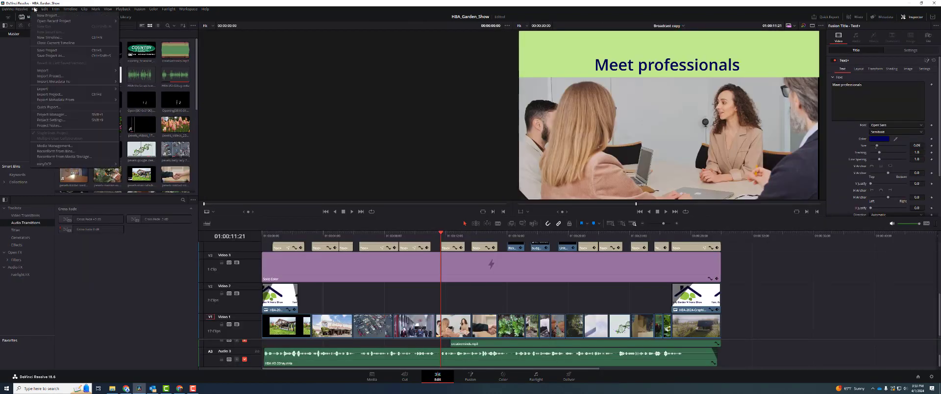
pyautogui.click(60, 146)
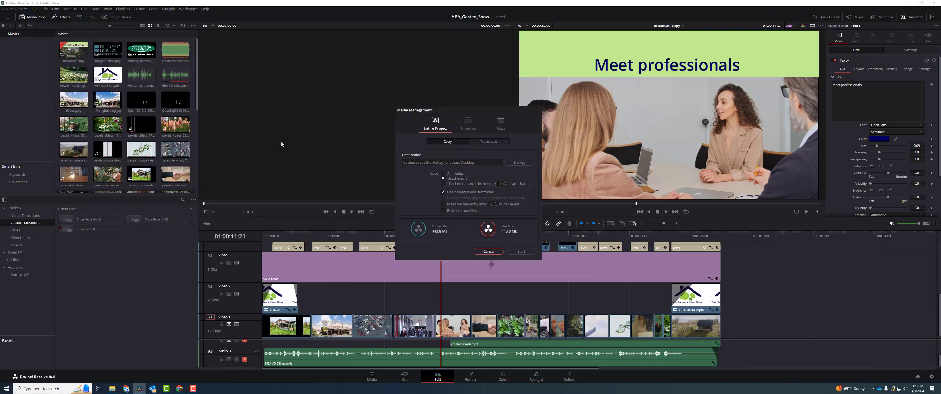
pyautogui.moveTo(469, 112); pyautogui.dragTo(410, 100)
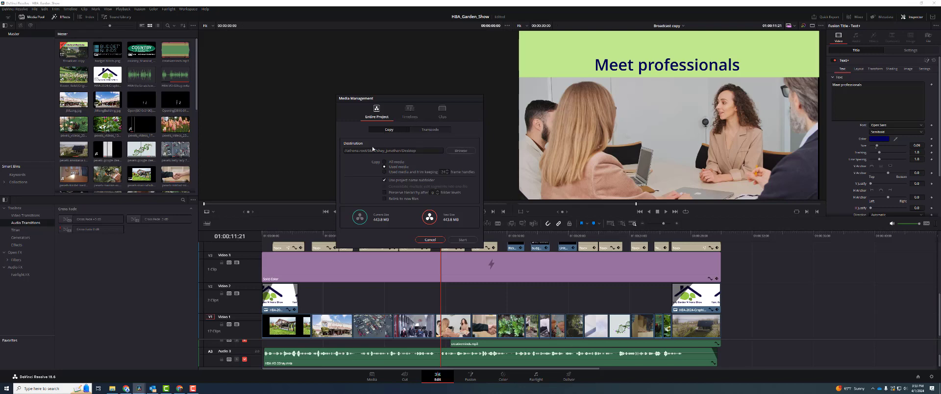
# Browse for a copy destination and open the working folder directly below ProgramData on the Windows (C:) drive
pyautogui.click(466, 151)
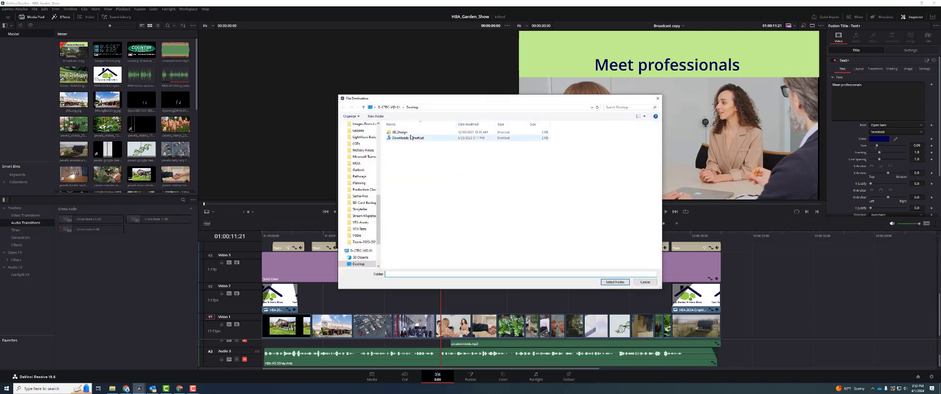
pyautogui.click(361, 251)
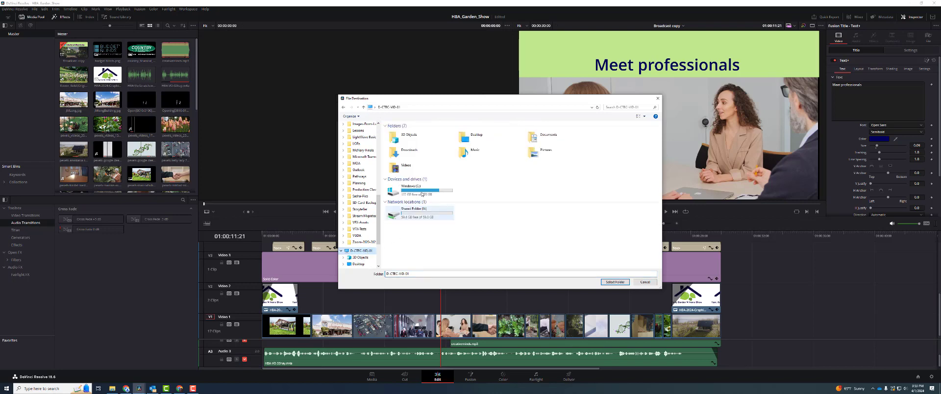
pyautogui.doubleClick(416, 192)
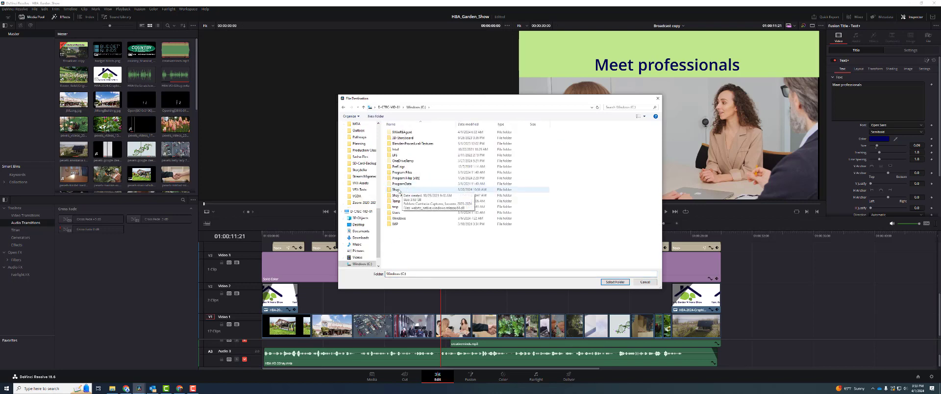
pyautogui.doubleClick(415, 189)
# Create a destination folder named Resolve-Project and open it
pyautogui.rightClick(399, 161)
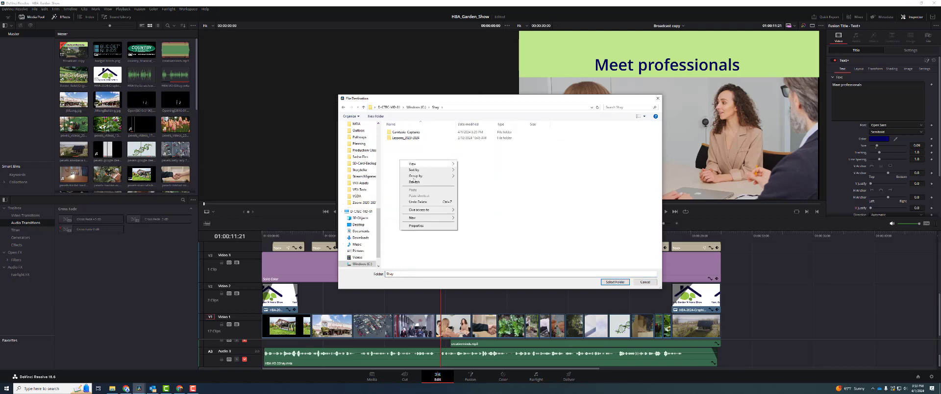
pyautogui.moveTo(419, 221)
pyautogui.click(468, 219)
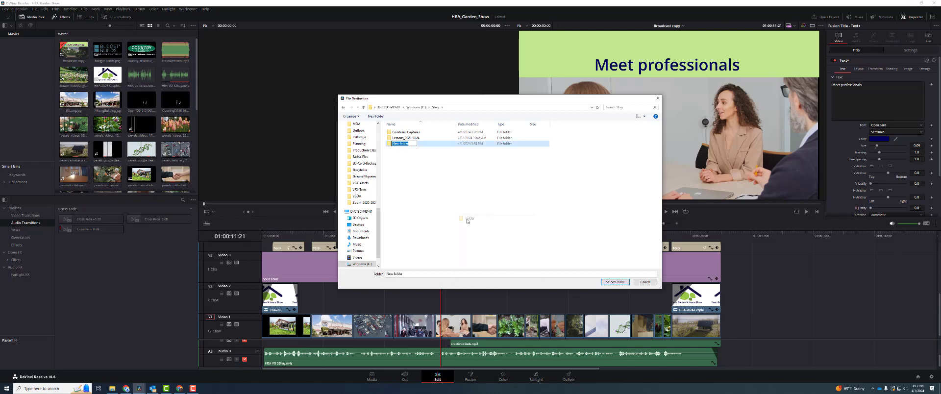
pyautogui.write('Resolve-Project')
pyautogui.press('Return')
pyautogui.doubleClick(393, 143)
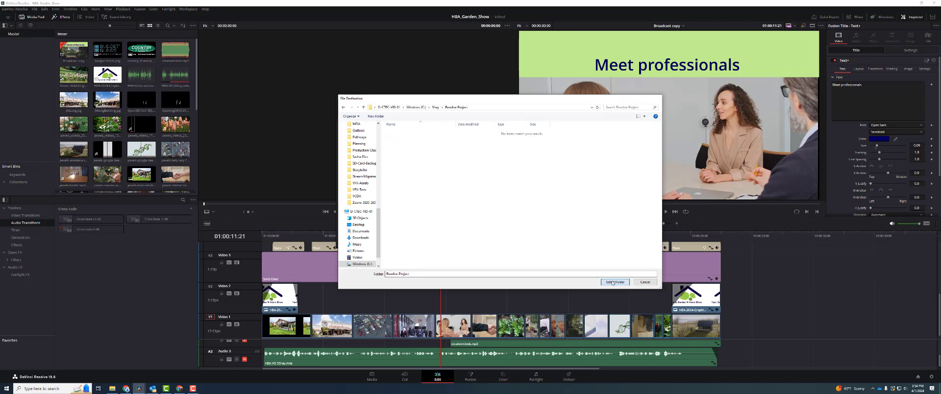
# Confirm the Resolve-Project folder as the destination and start copying the project's used media into a project name subfolder
pyautogui.click(608, 281)
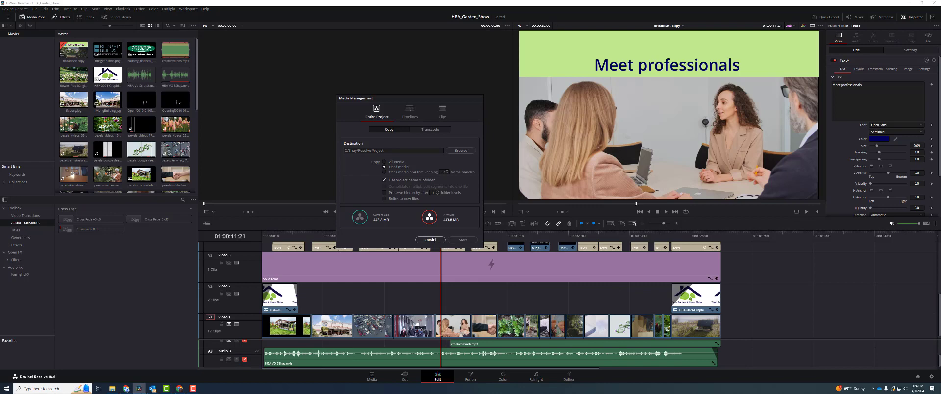
pyautogui.click(466, 240)
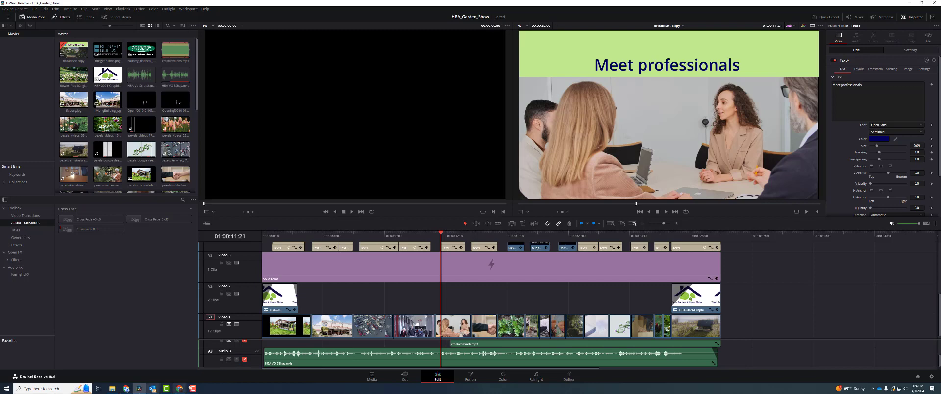
# Switch to File Explorer, examine the copied media in Resolve-Project's HBA_Garden_Show folder on Windows (C:), and return to the parent folder
pyautogui.click(112, 388)
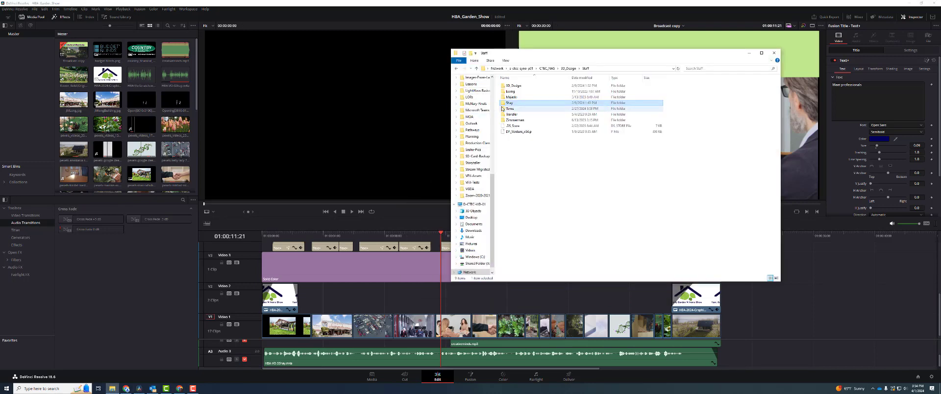
pyautogui.click(473, 257)
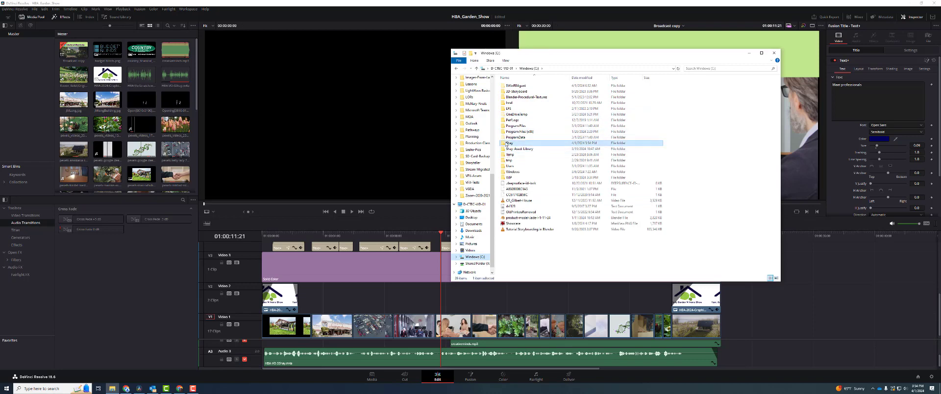
pyautogui.doubleClick(508, 142)
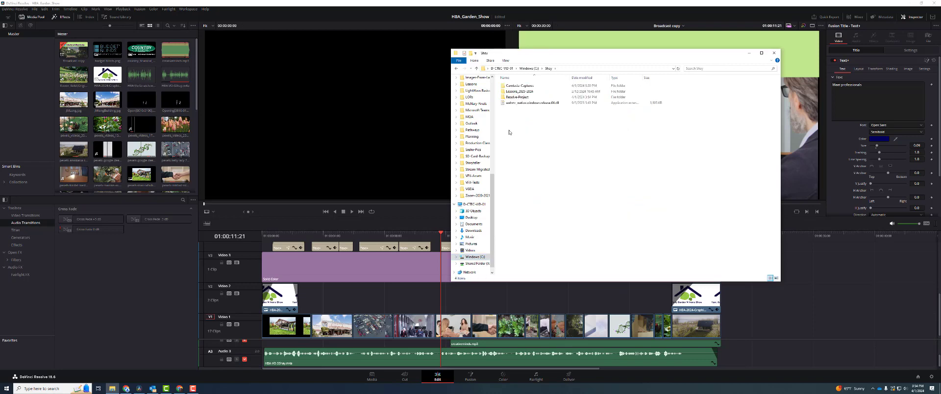
pyautogui.doubleClick(513, 97)
pyautogui.doubleClick(515, 87)
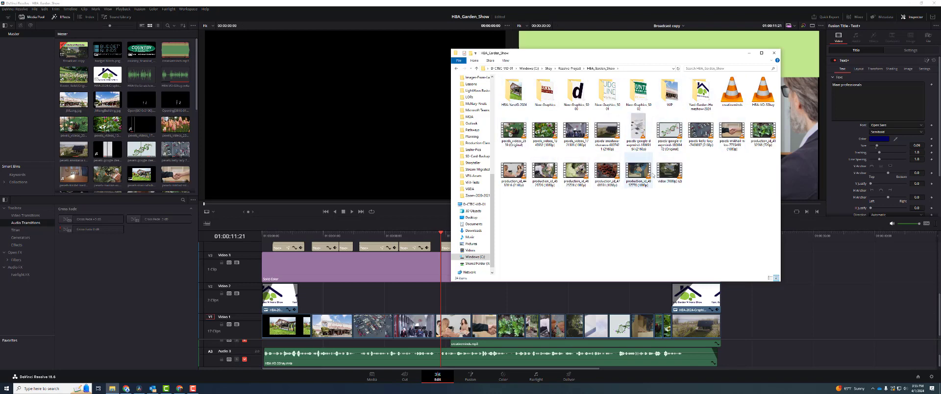
pyautogui.click(476, 68)
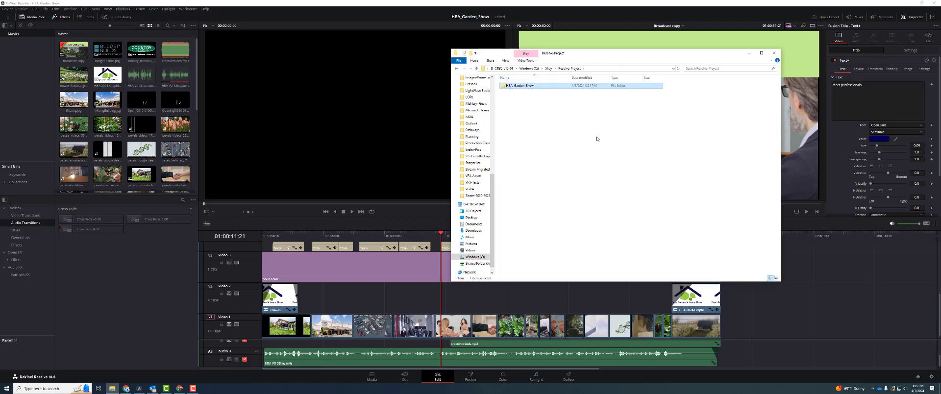
# Look through the Students folder inside the 3D_Design network share via its Desktop shortcut, then close File Explorer
pyautogui.scroll(10, 473, 128)
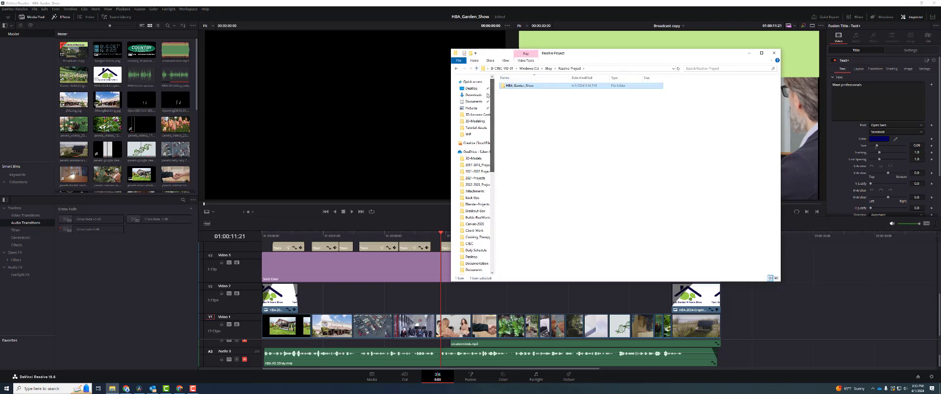
pyautogui.click(467, 95)
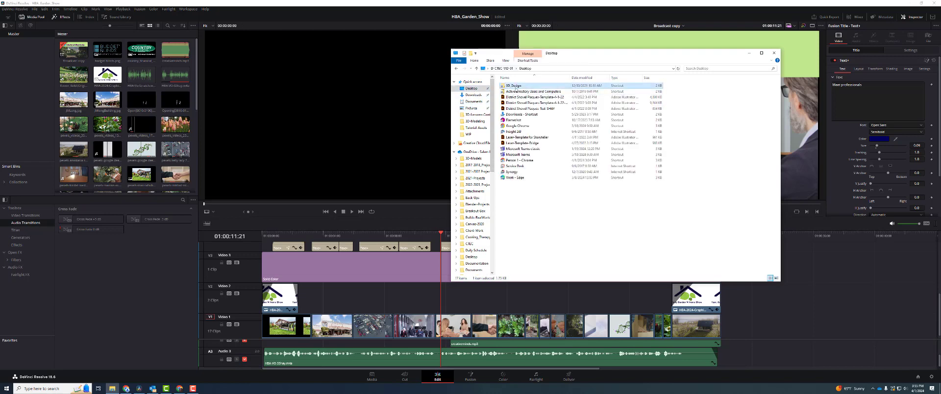
pyautogui.doubleClick(515, 98)
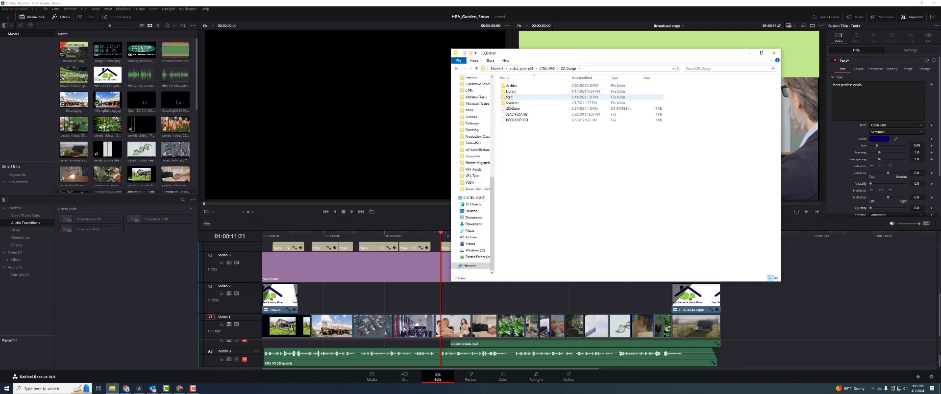
pyautogui.doubleClick(511, 103)
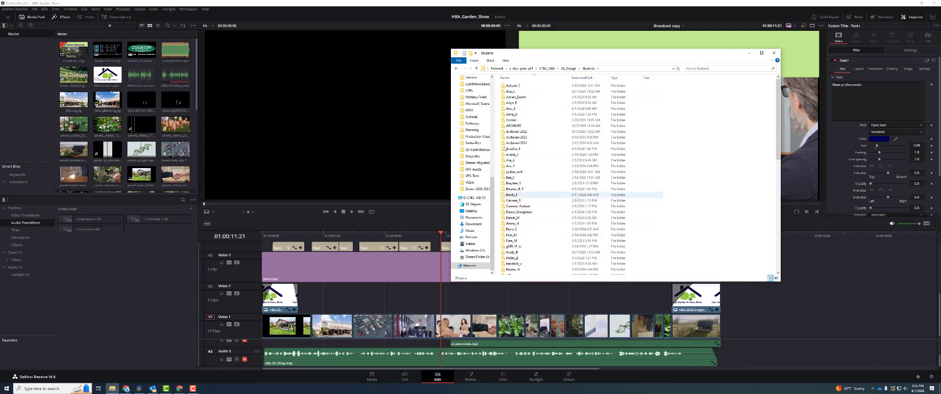
pyautogui.click(477, 68)
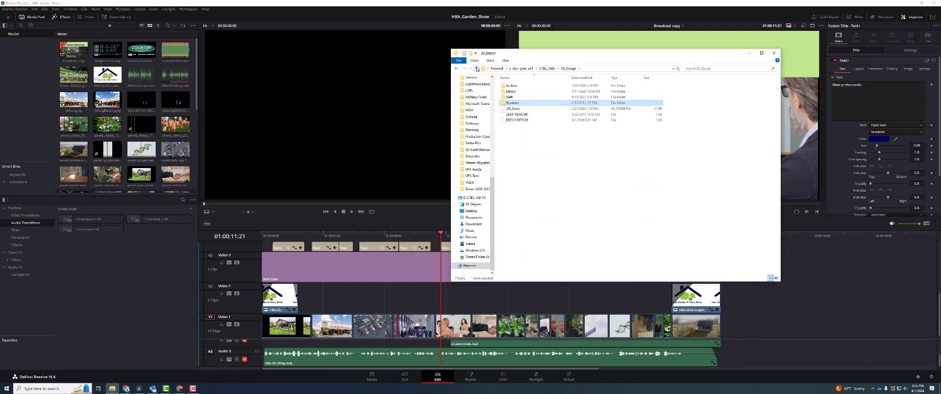
pyautogui.click(773, 52)
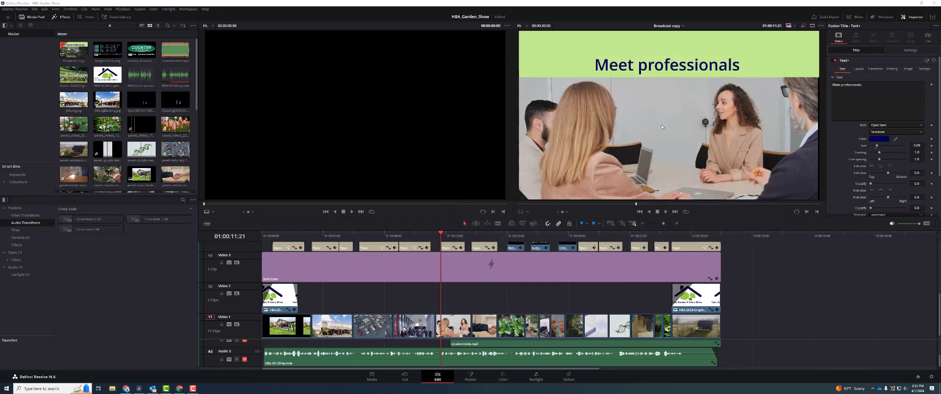
# Reopen Media Management for the entire project and compare the Used media copy option with All media
pyautogui.click(35, 9)
pyautogui.click(84, 148)
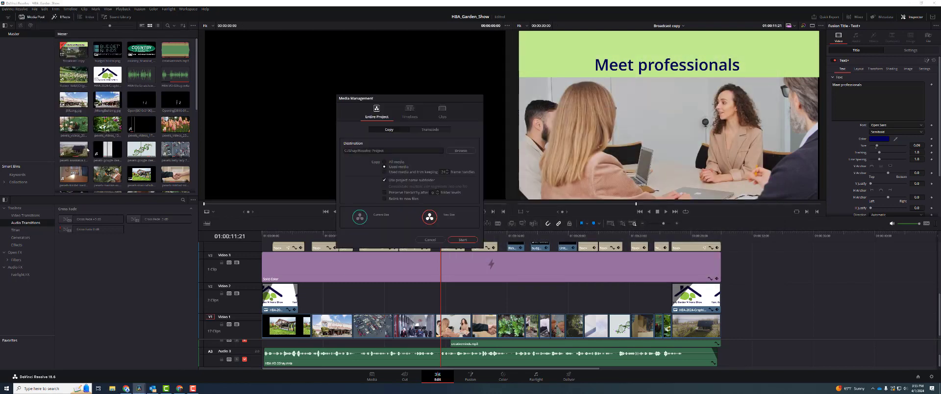
pyautogui.moveTo(395, 101); pyautogui.dragTo(384, 96)
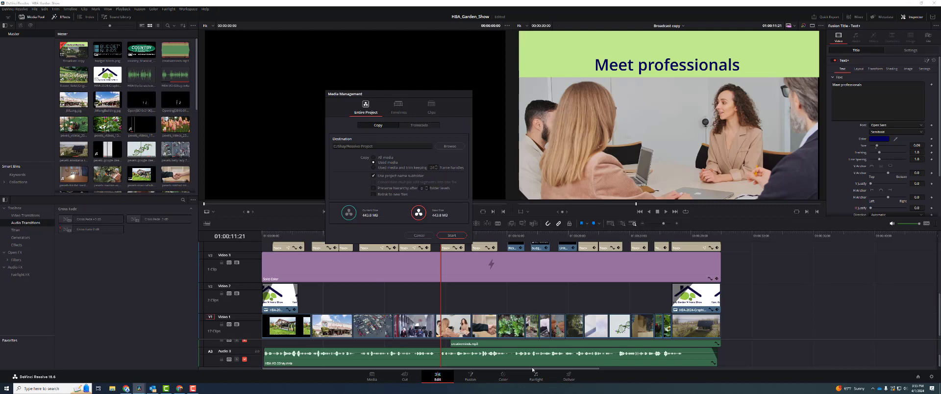
pyautogui.click(373, 158)
# Check the Timelines copy options with the Broadcast copy timeline ticked, and compare them with the Entire Project options
pyautogui.click(397, 108)
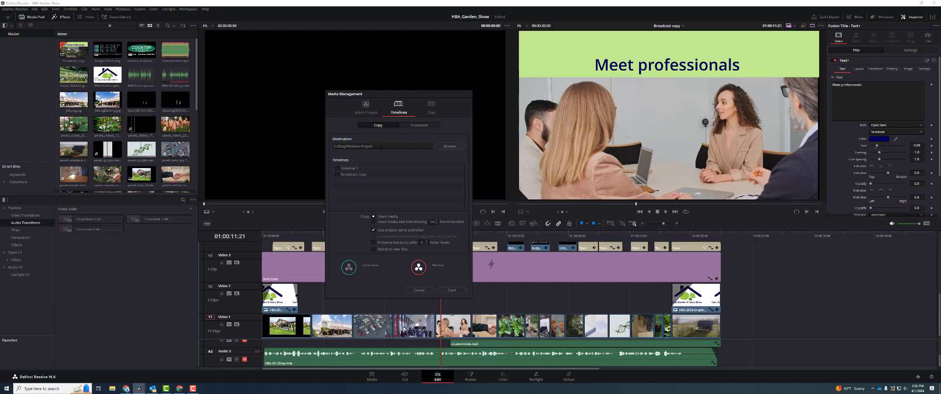
pyautogui.click(337, 174)
pyautogui.click(365, 106)
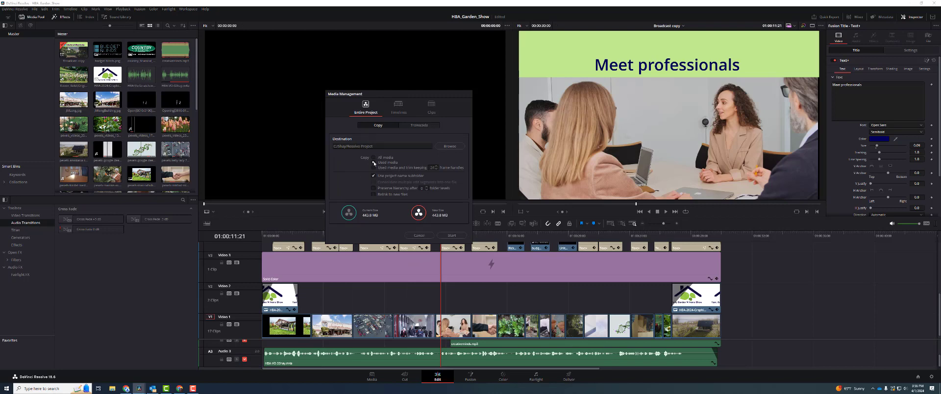
pyautogui.click(398, 105)
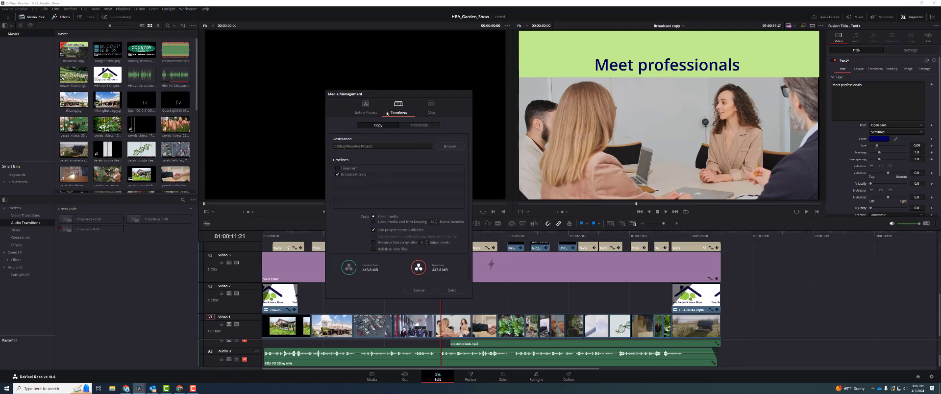
pyautogui.click(365, 109)
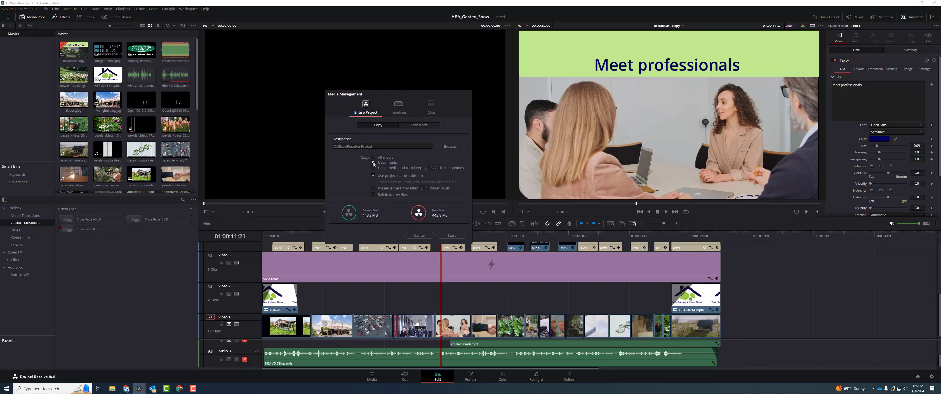
# Compare the copy options for Clips with those for Entire Project in Media Management
pyautogui.click(432, 106)
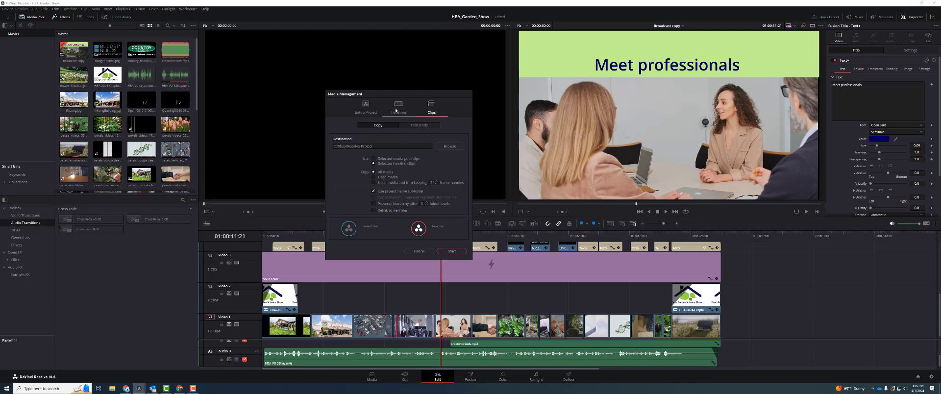
pyautogui.click(365, 106)
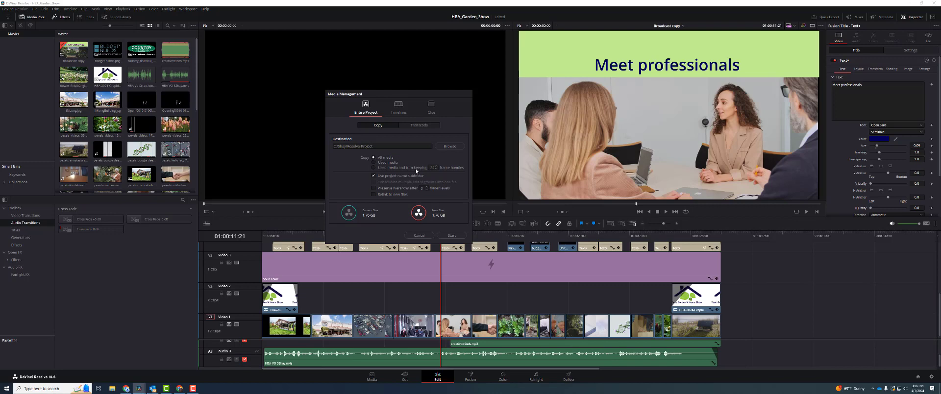
pyautogui.click(431, 106)
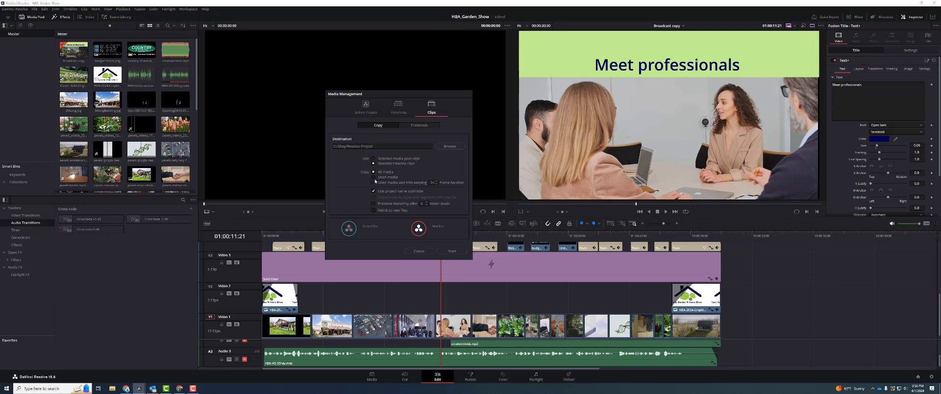
pyautogui.click(366, 106)
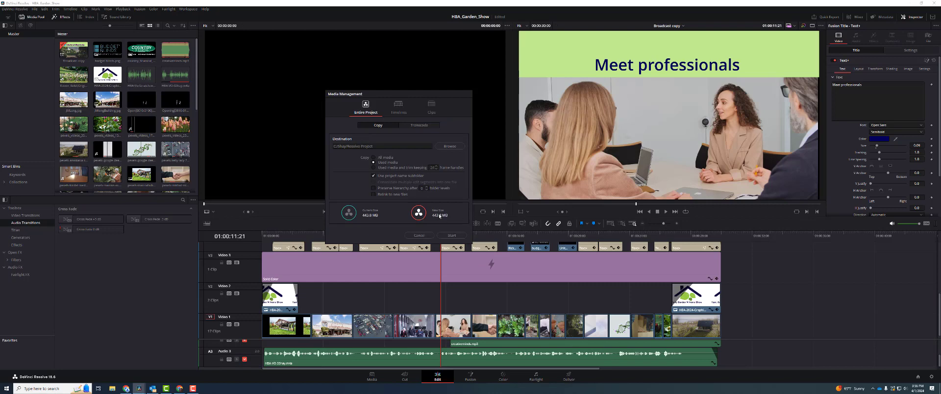
# Review the Transcode settings, recheck the All media and Used media copy options, and cancel Media Management
pyautogui.click(419, 126)
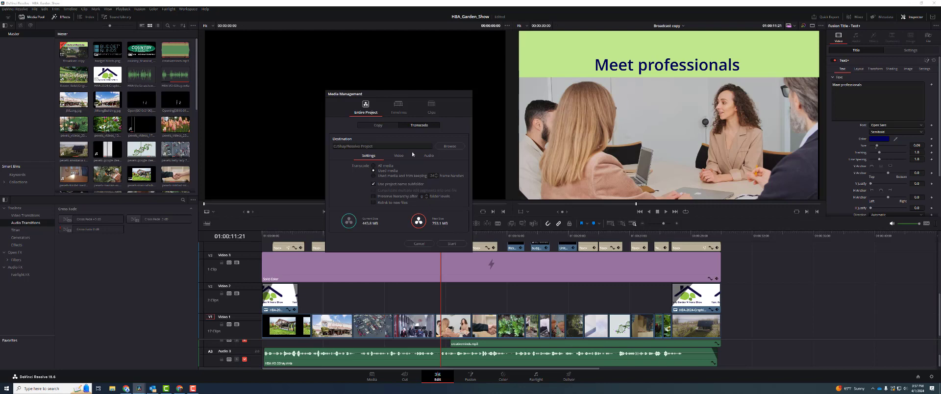
pyautogui.click(370, 126)
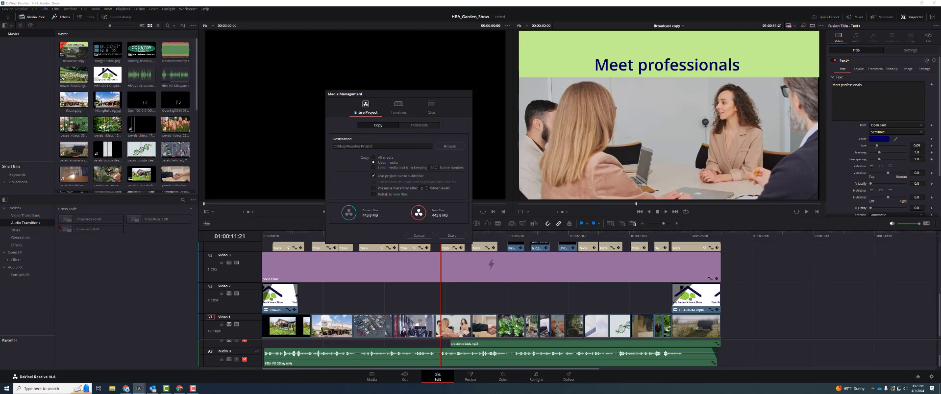
pyautogui.click(374, 159)
pyautogui.click(374, 162)
pyautogui.click(418, 236)
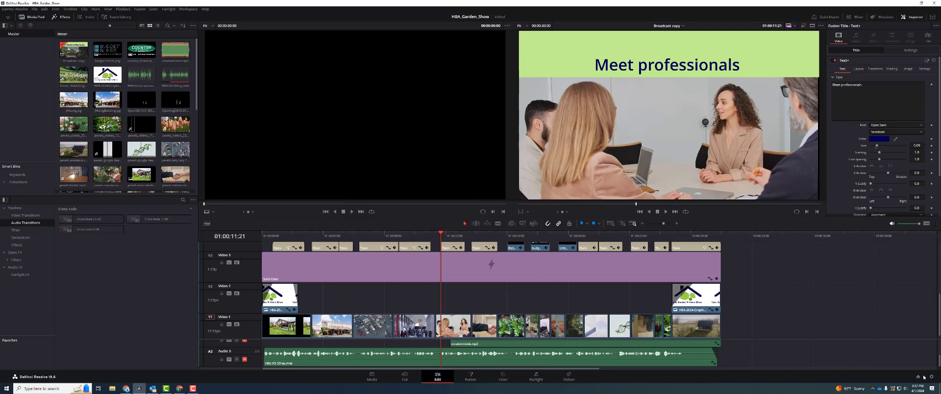
# From the Project Manager, open the Local Database's file location, find HBA_Garden_Show under Users, guest, Projects, and close both windows
pyautogui.click(918, 376)
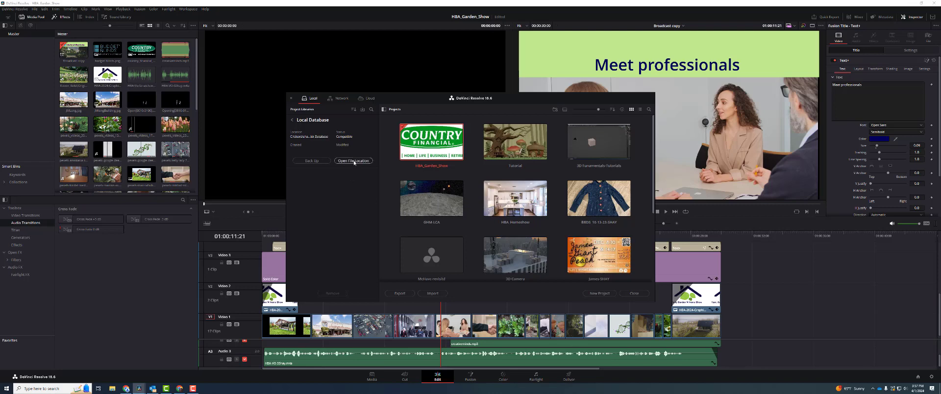
pyautogui.click(353, 161)
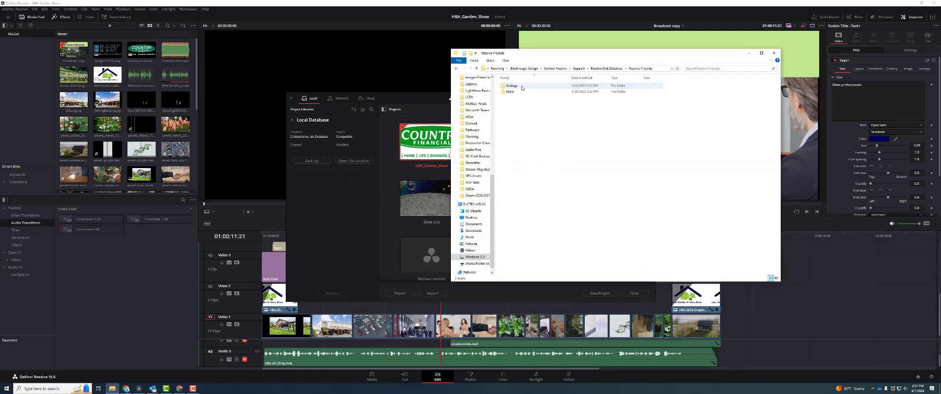
pyautogui.doubleClick(509, 91)
pyautogui.doubleClick(510, 87)
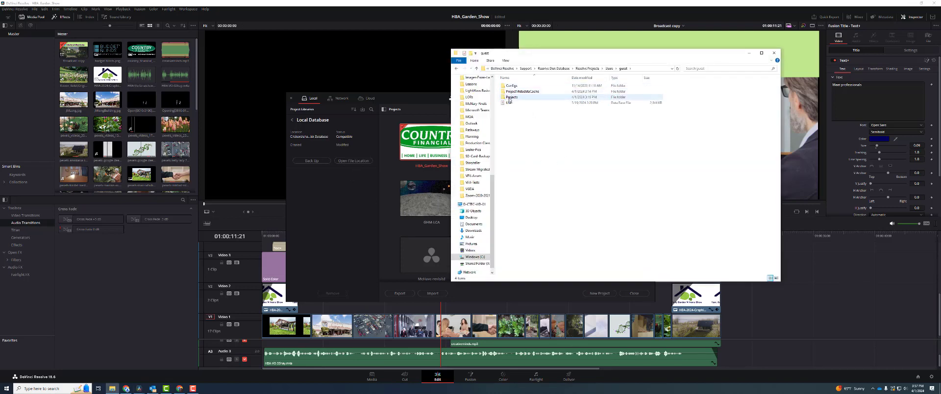
pyautogui.doubleClick(510, 97)
pyautogui.click(518, 138)
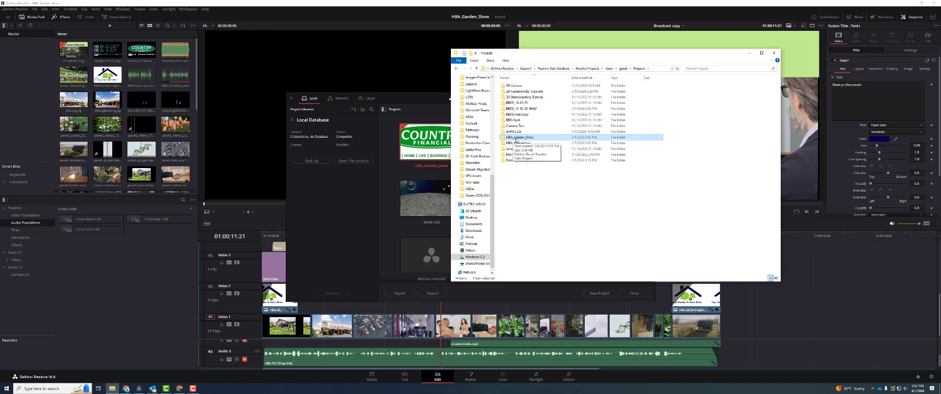
pyautogui.click(774, 53)
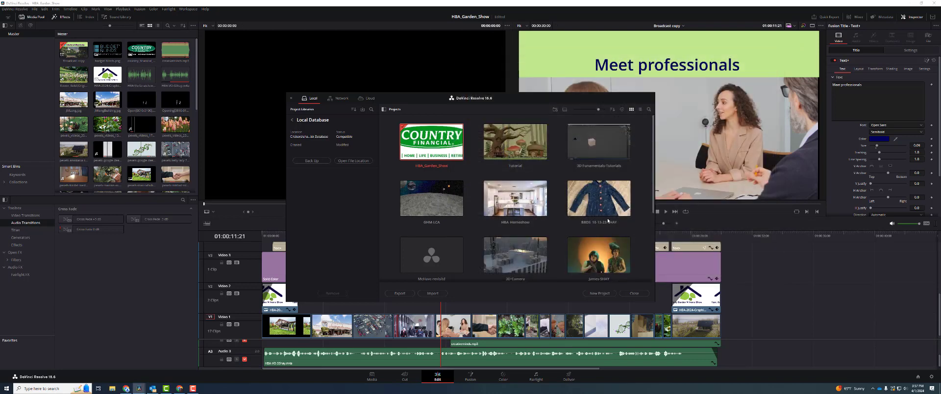
pyautogui.click(291, 98)
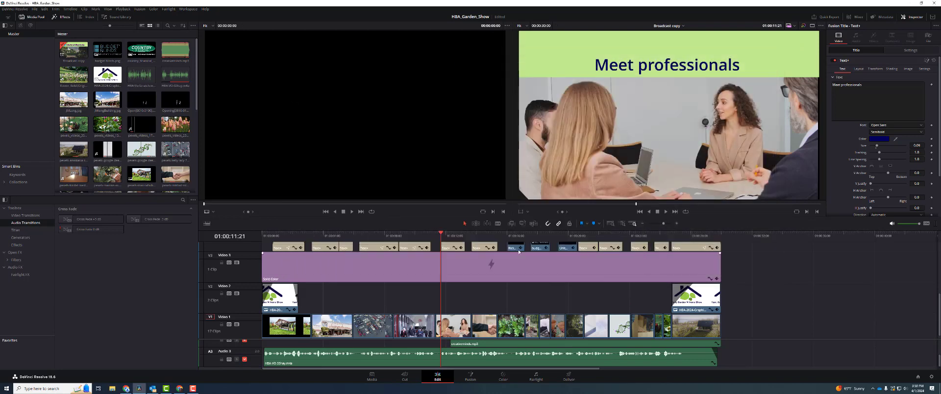